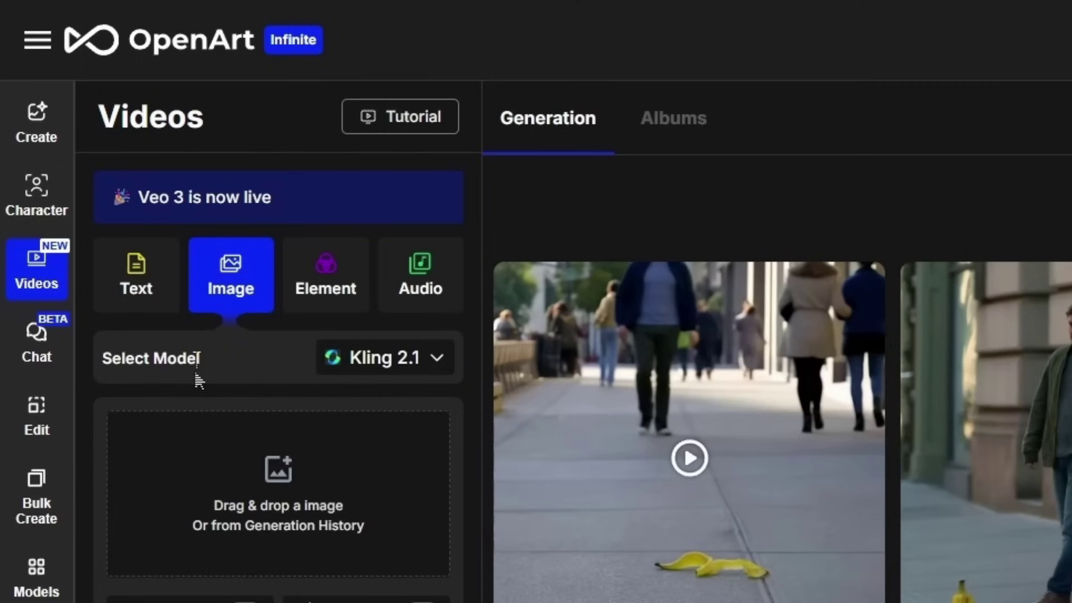
Choose the MiniMax Hailuo 02 model for image-to-video generation.
mouse_move(237, 282)
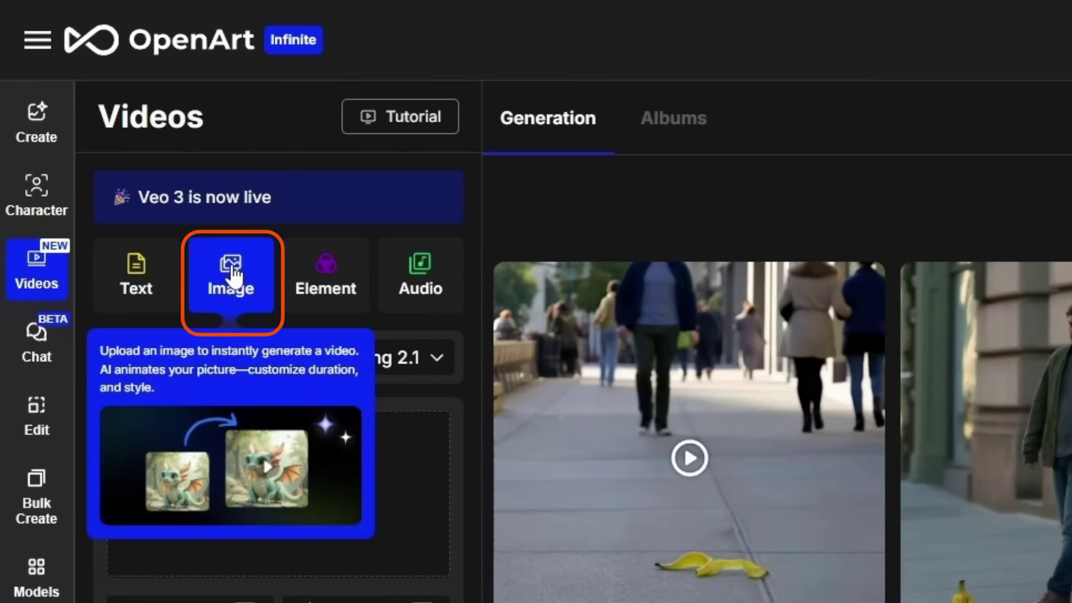
left_click(433, 369)
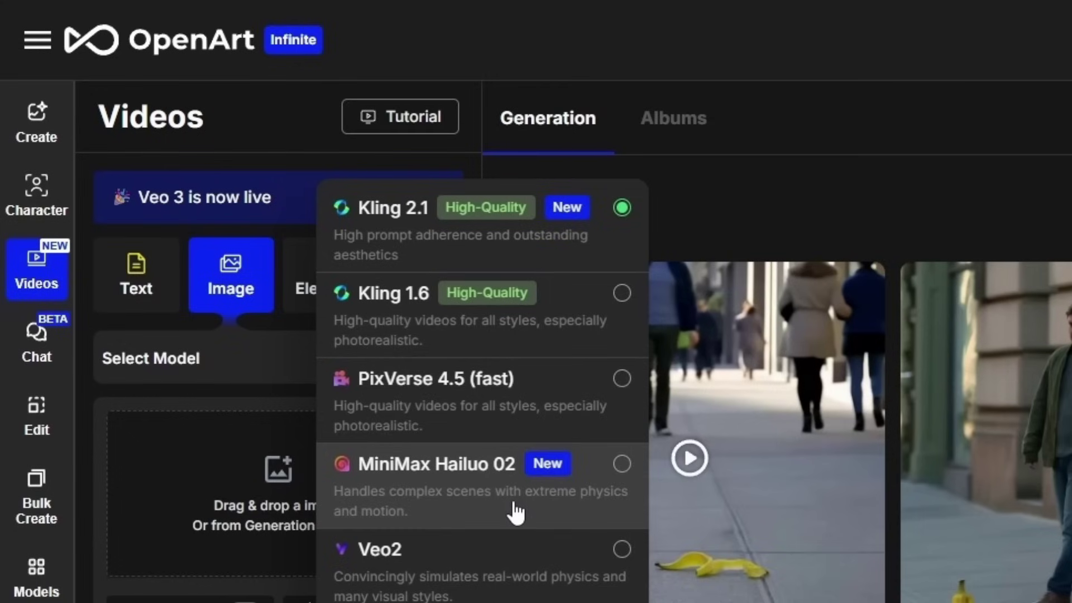
left_click(515, 511)
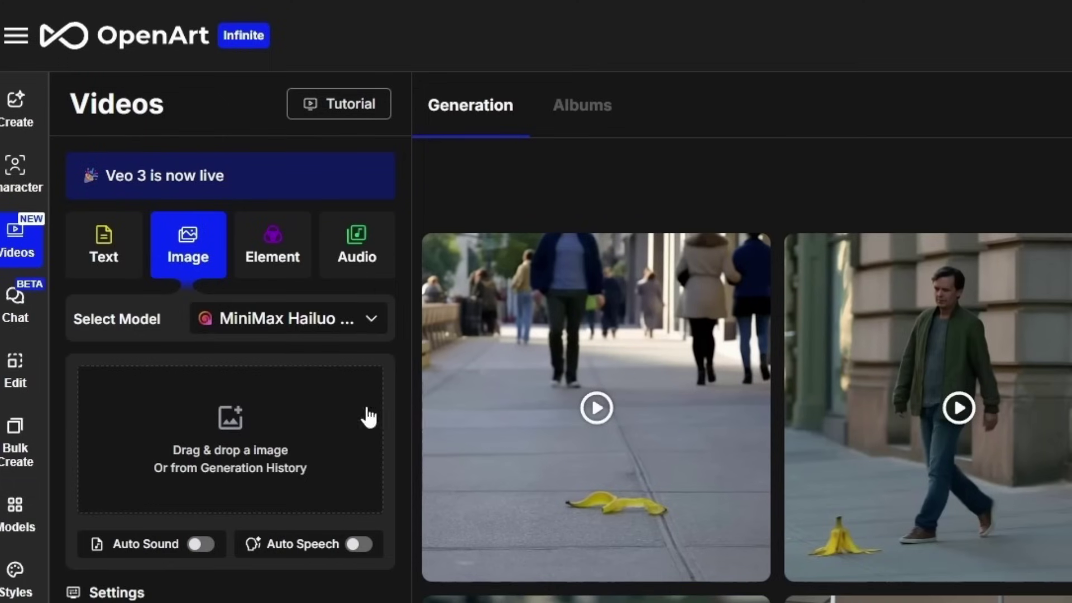
Add the image of the bird soaring over mountains from the generation history as the video's source image.
left_click(334, 457)
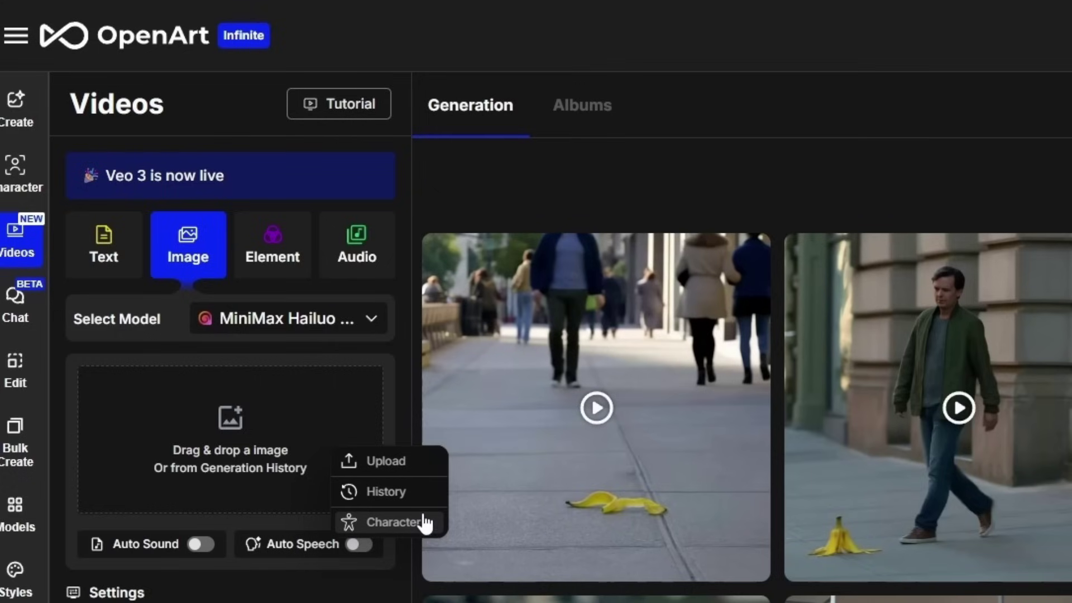
left_click(414, 492)
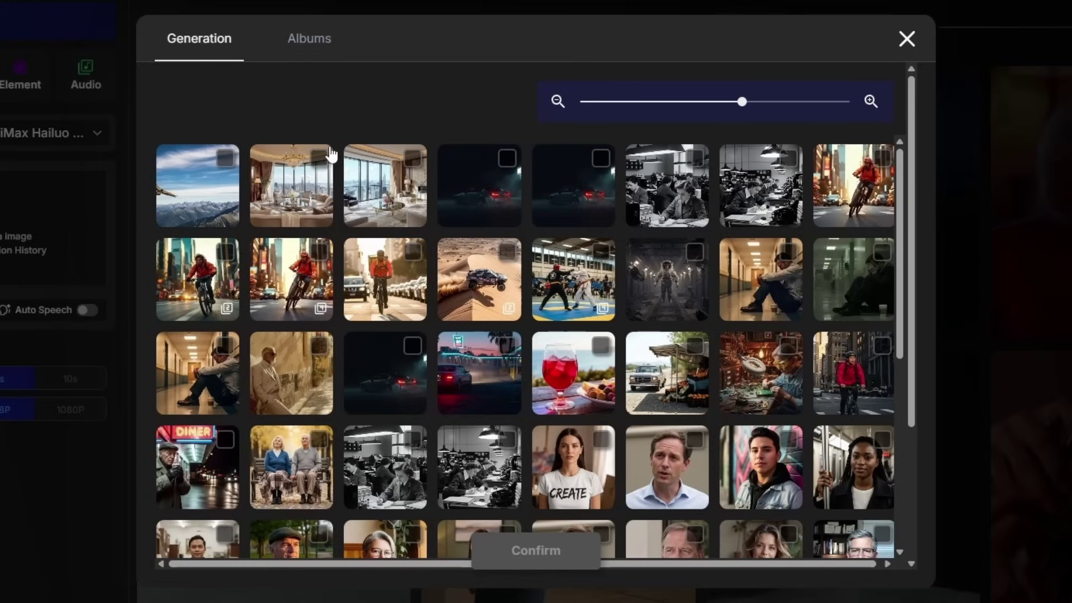
left_click(312, 51)
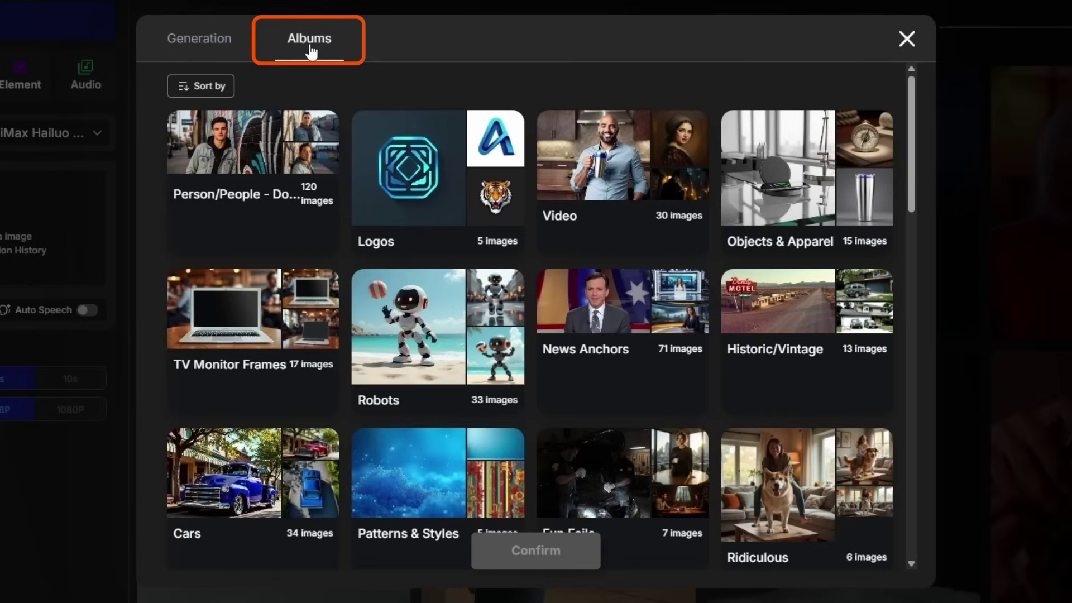
left_click(204, 46)
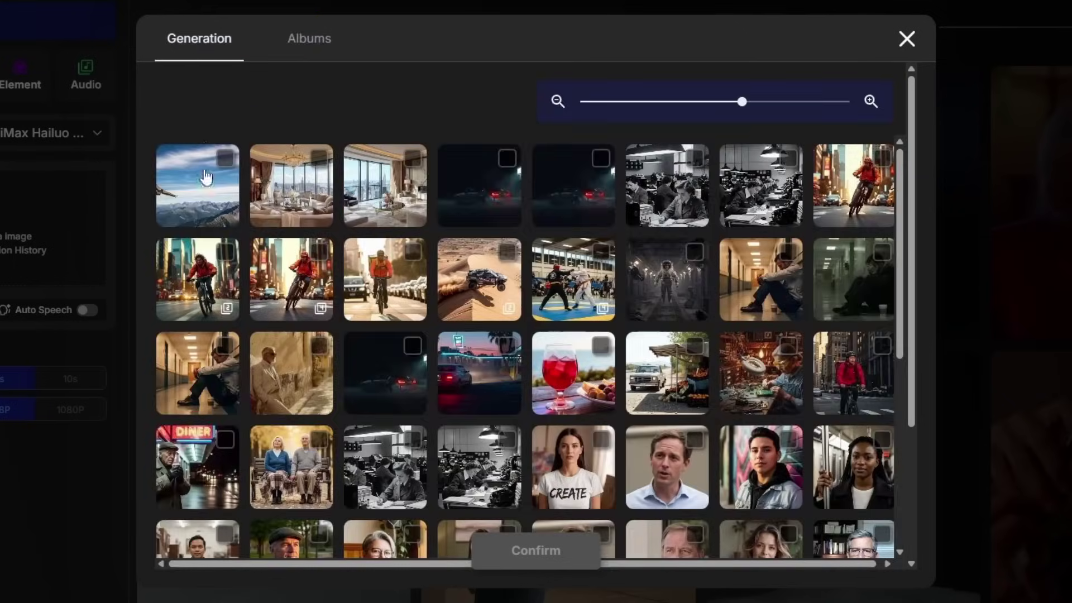
left_click(209, 208)
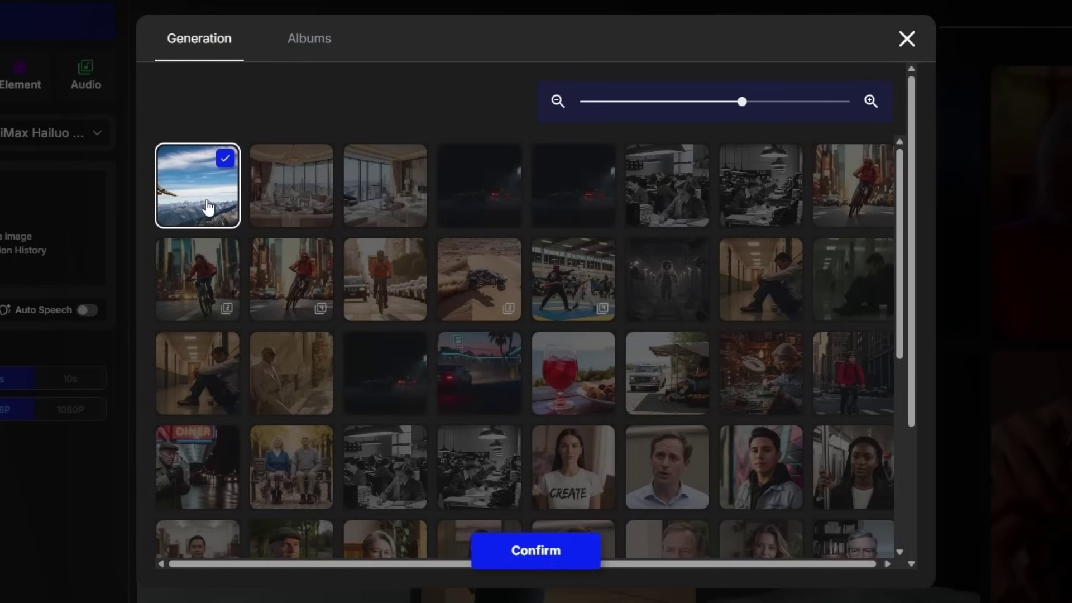
left_click(537, 554)
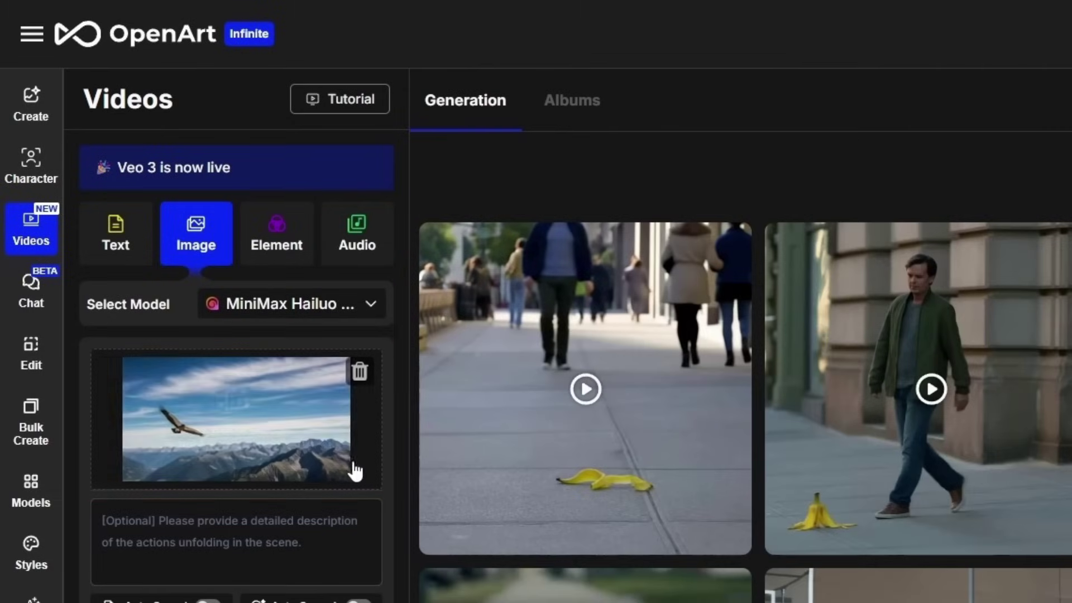
Enter the scene description "The camera tracks the bird as it soars through the air.".
mouse_move(369, 470)
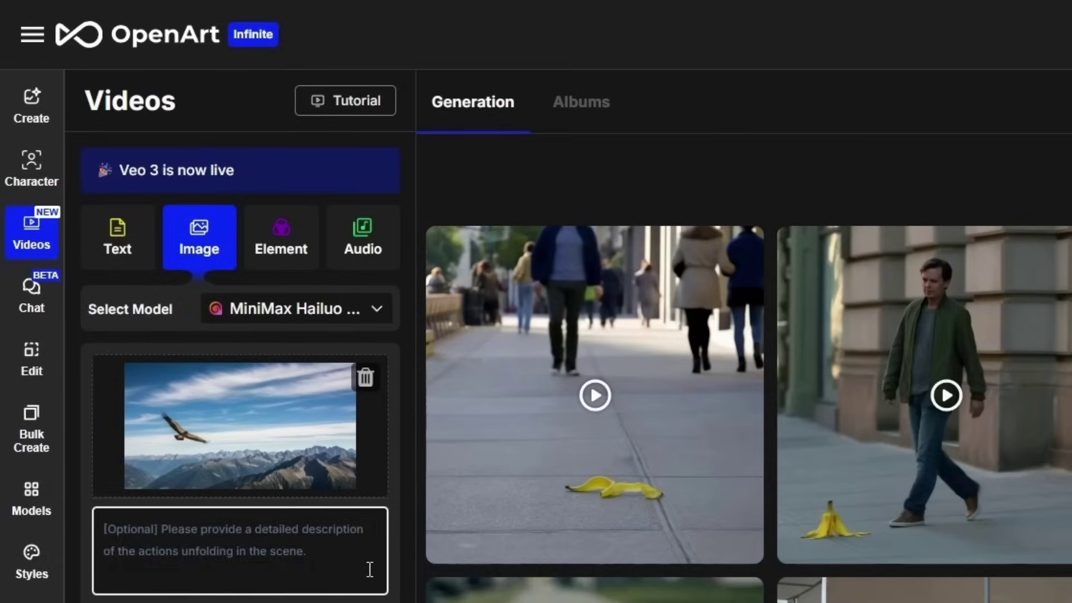
left_click(370, 569)
type("The camera tracks the bird as it soars through the air.")
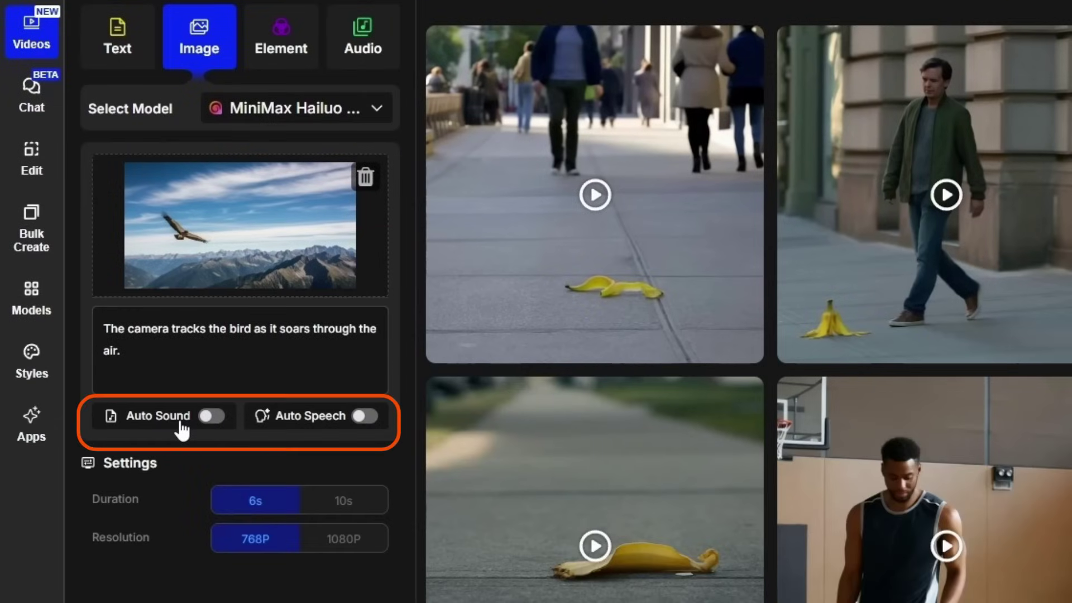
Examine the Auto Sound and Auto Speech options, including the list of available speech voices.
left_click(208, 418)
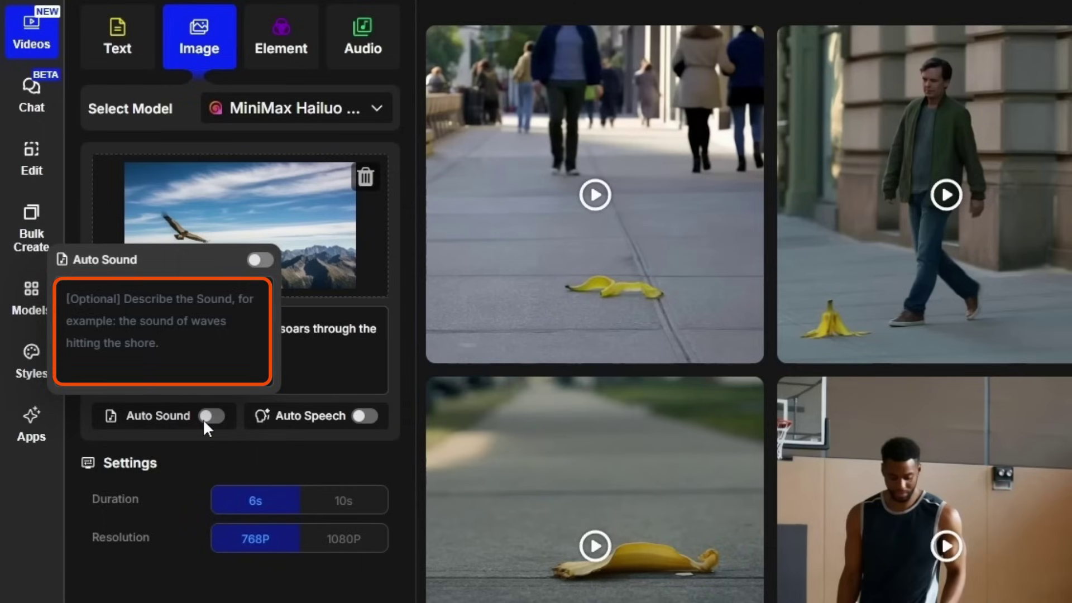
mouse_move(361, 414)
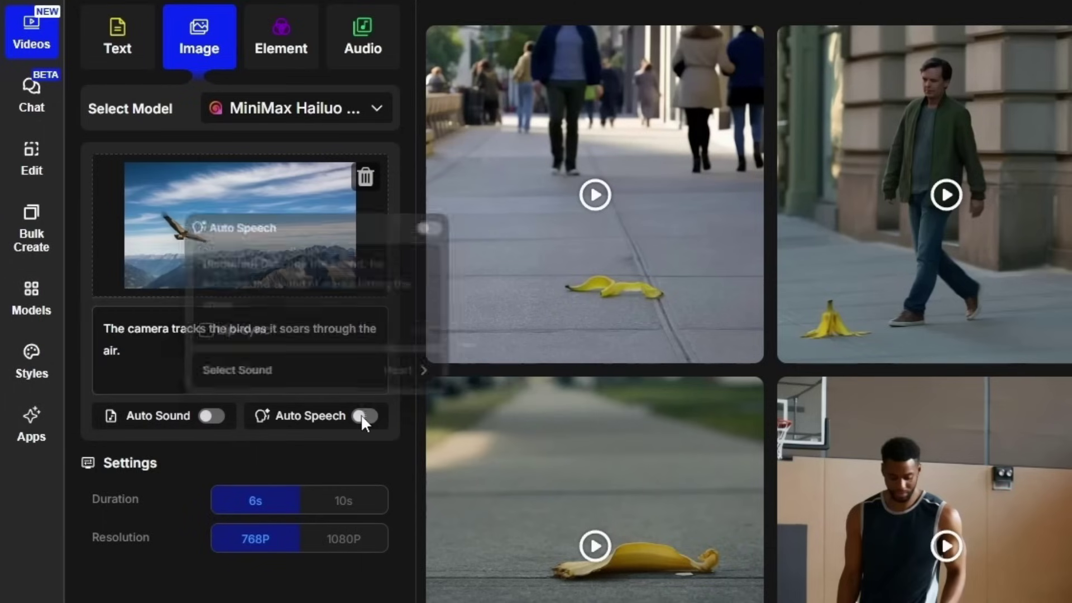
left_click(405, 371)
scroll(553, 282, "down", 5)
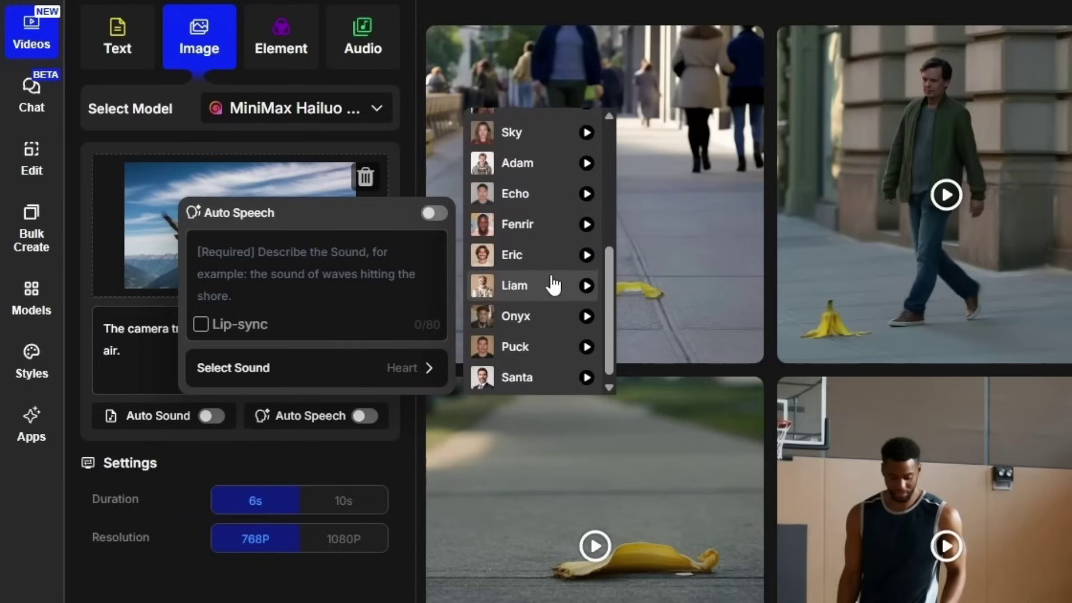
scroll(556, 283, "up", 5)
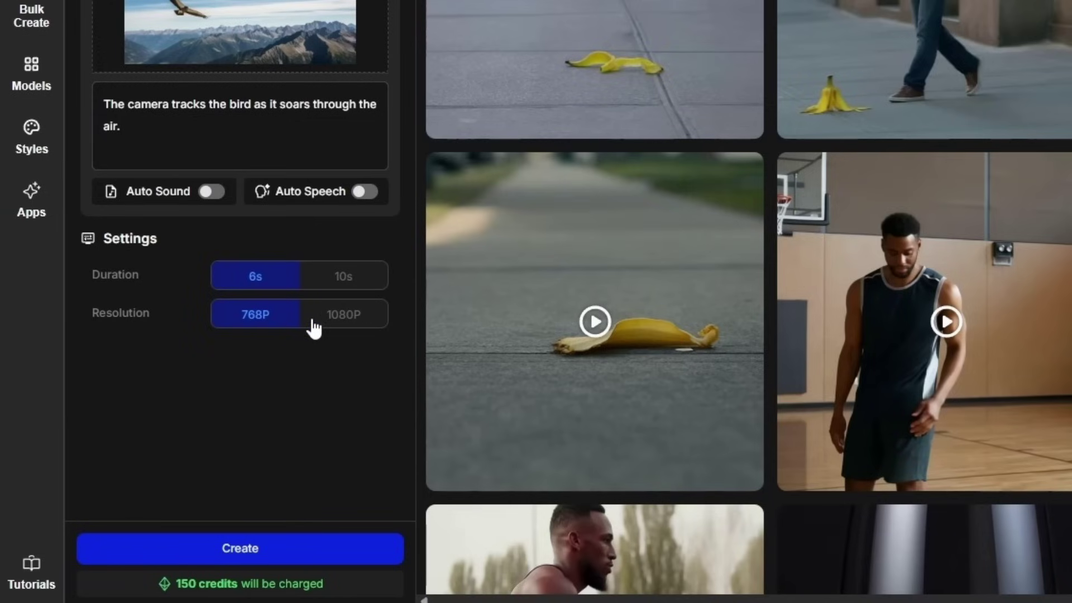
Set the duration to 6s and create the bird video at 768P.
left_click(342, 279)
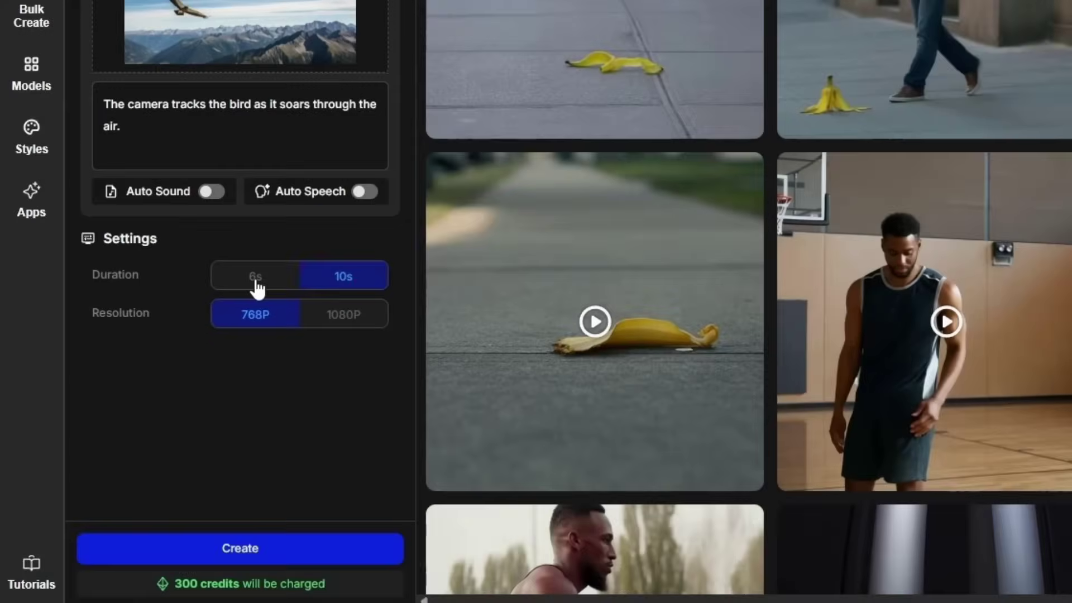
left_click(255, 278)
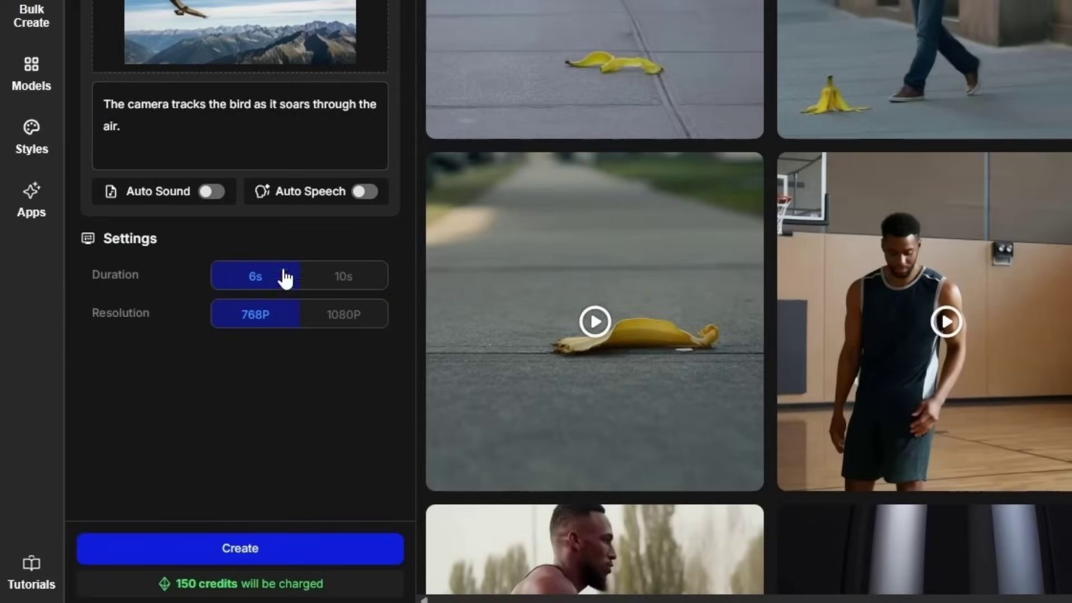
left_click(242, 546)
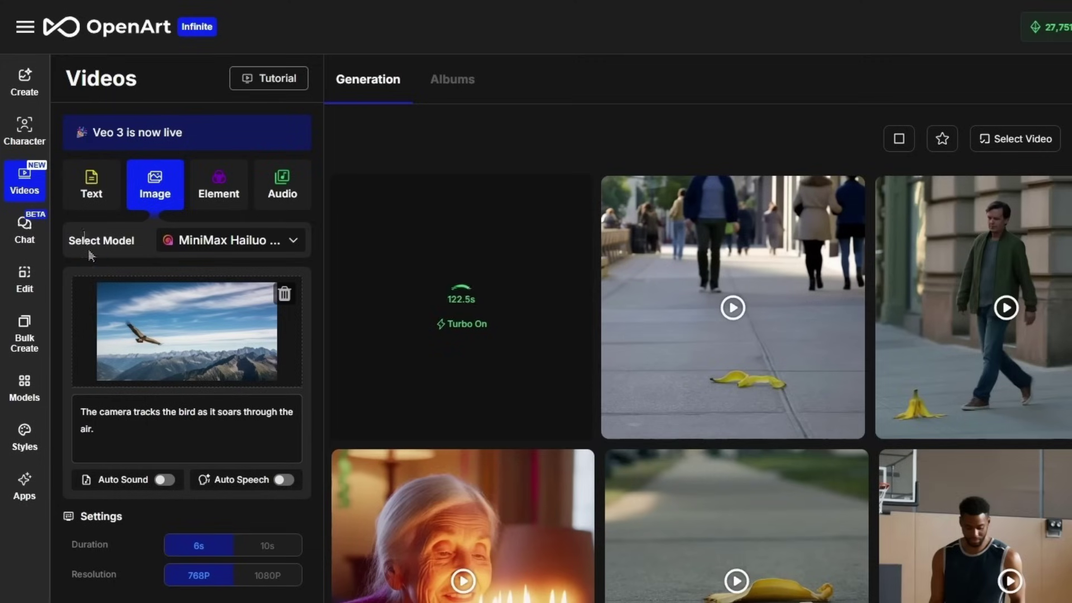
Open the soaring bird image among the image generations and send it to Image to Video.
left_click(19, 86)
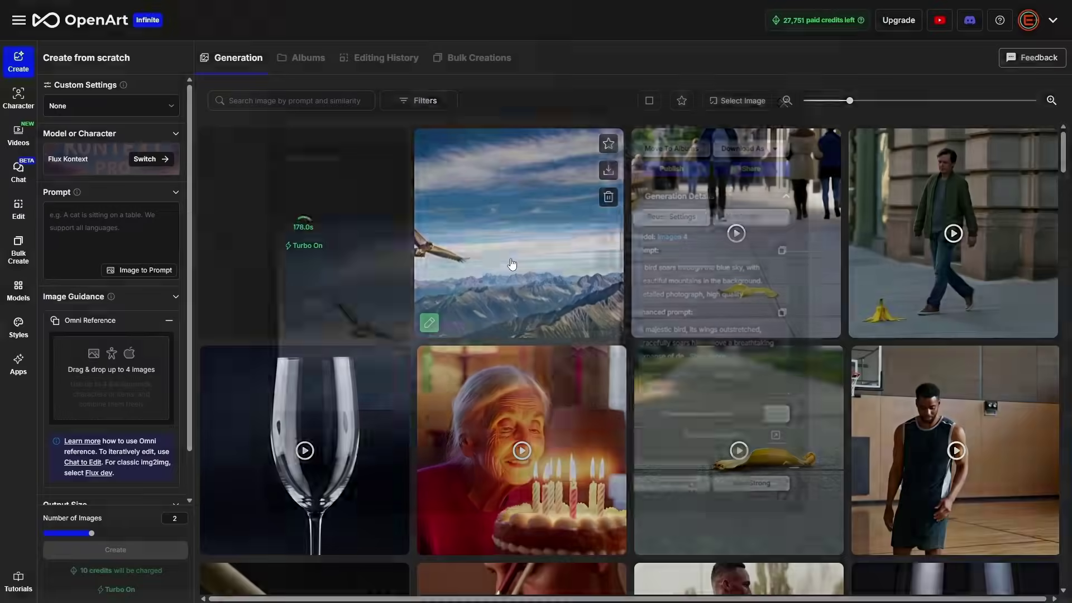
left_click(614, 317)
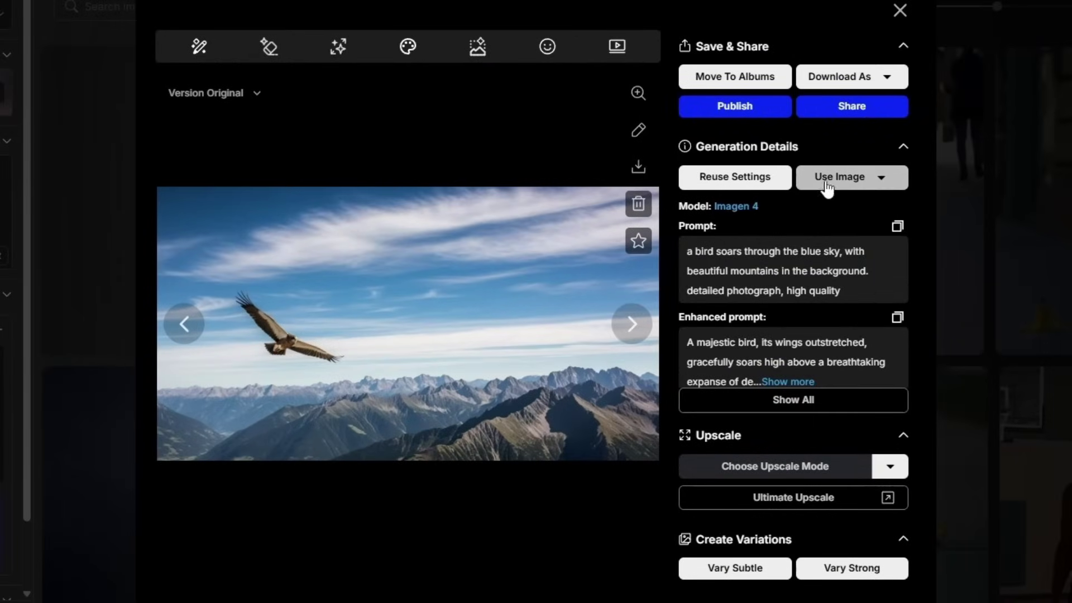
left_click(881, 178)
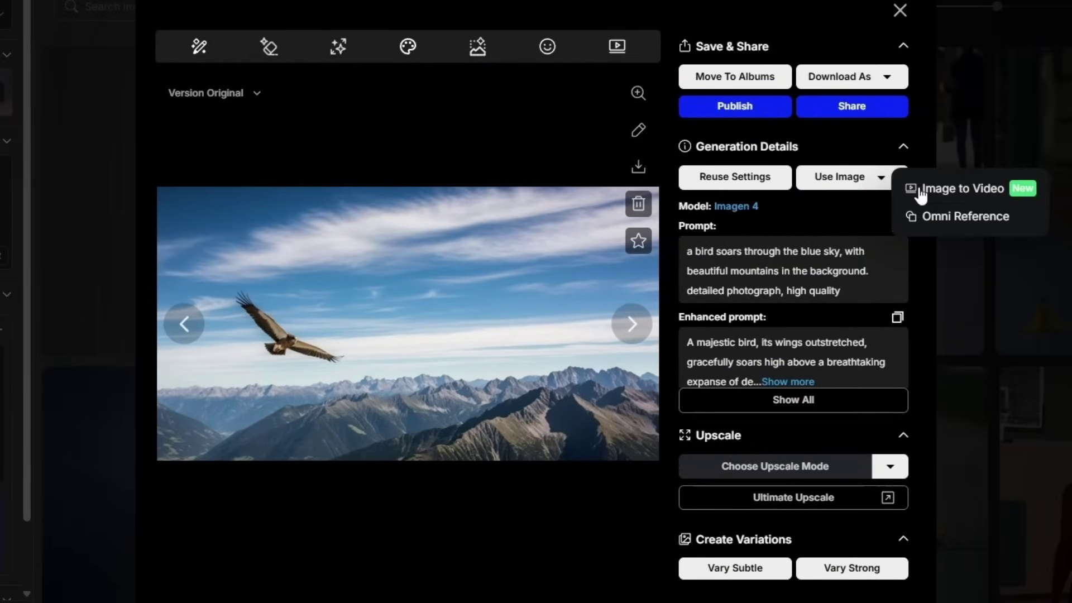
left_click(972, 200)
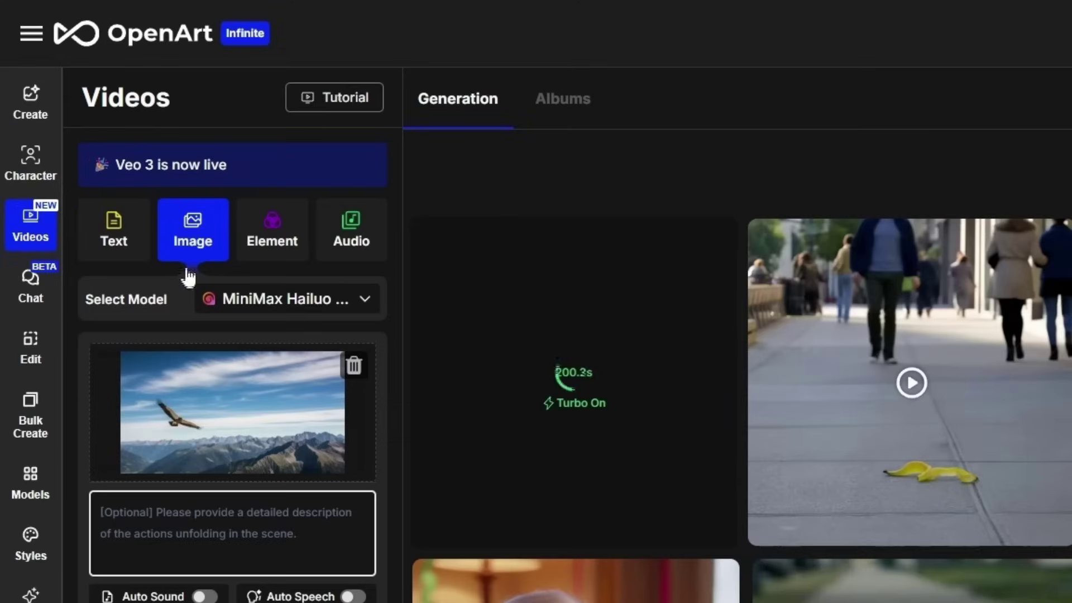
mouse_move(112, 157)
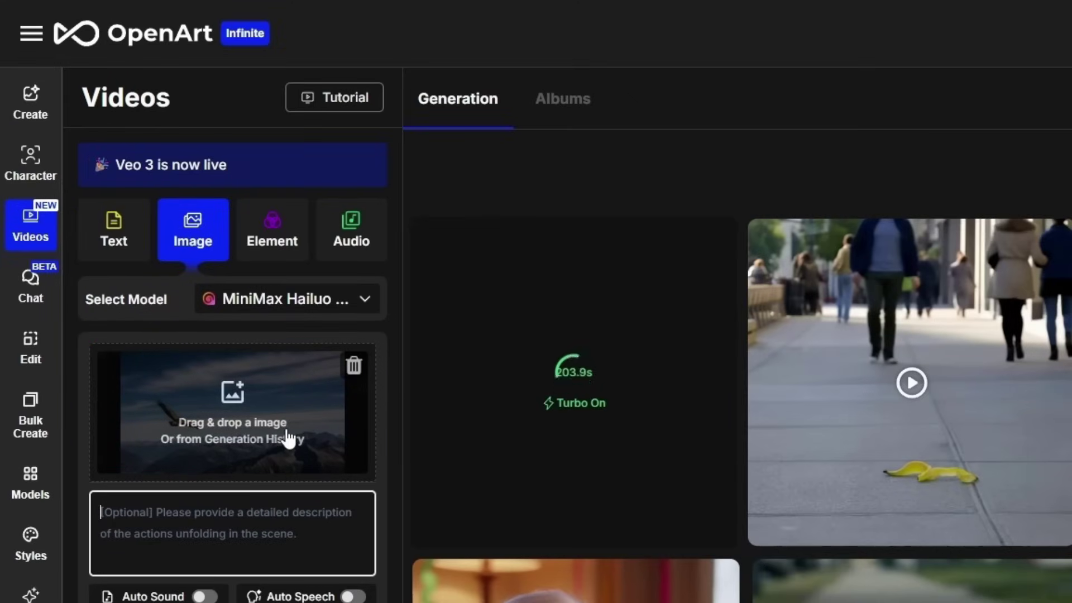
left_click(363, 306)
scroll(126, 276, "down", 7)
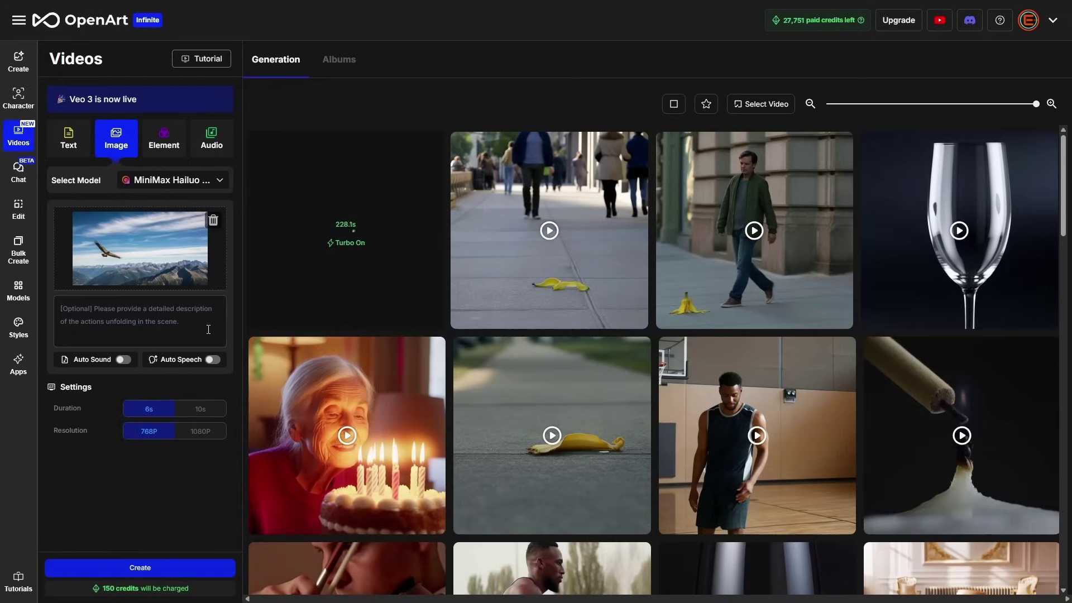
Switch to text-to-video generation and choose the MiniMax Hailuo 02 model.
mouse_move(69, 140)
left_click(137, 282)
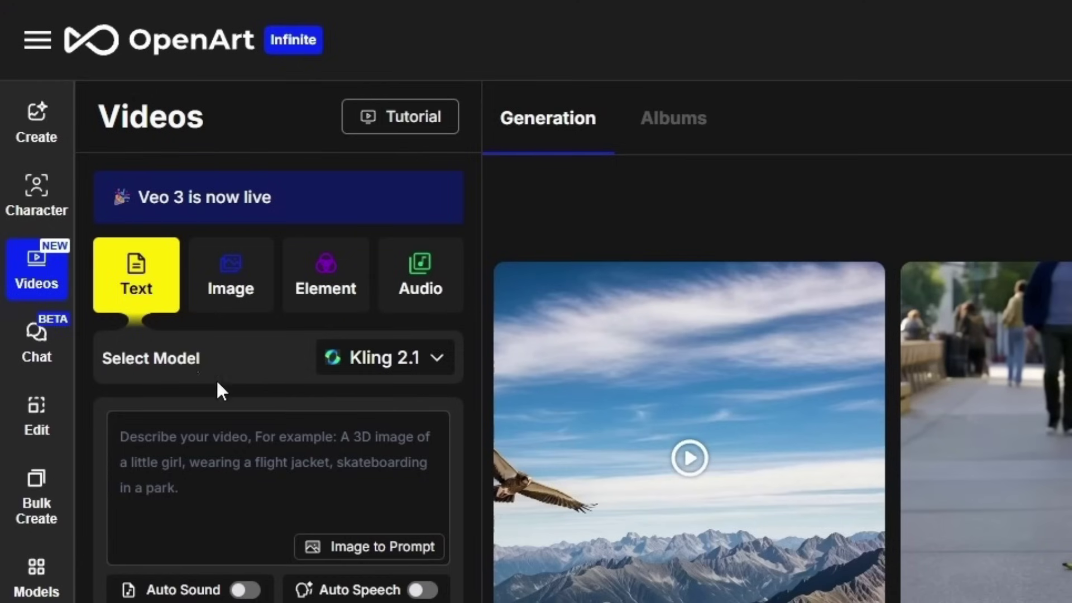
mouse_move(146, 296)
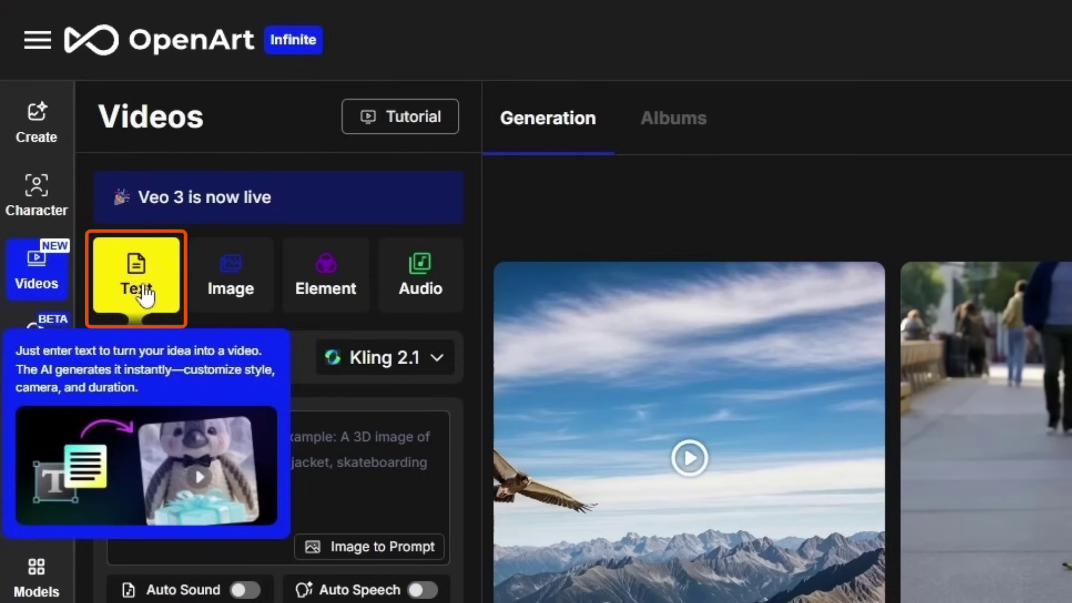
left_click(425, 366)
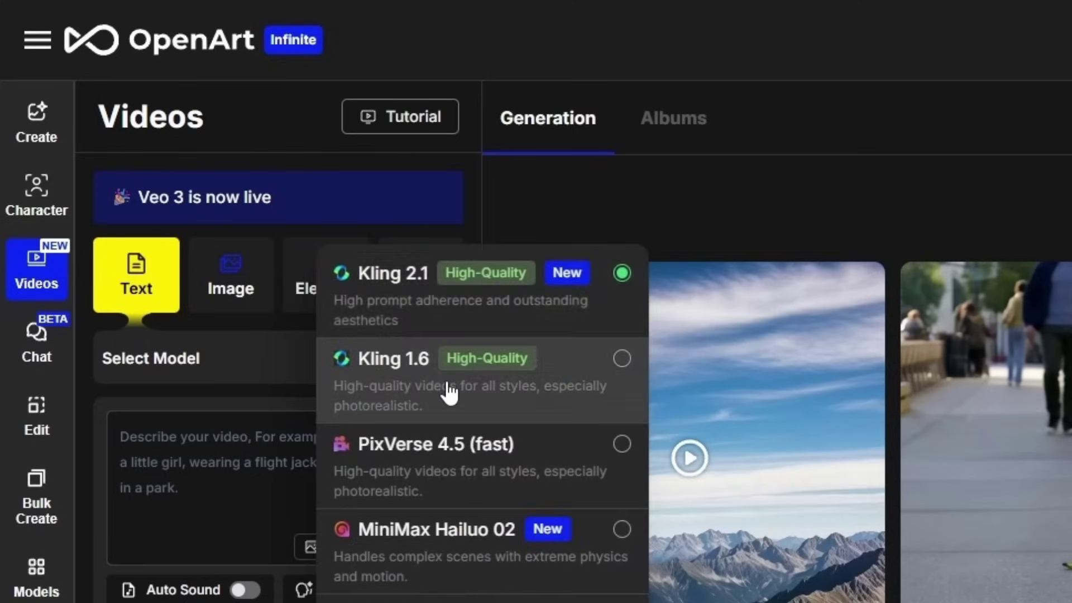
scroll(429, 474, "down", 10)
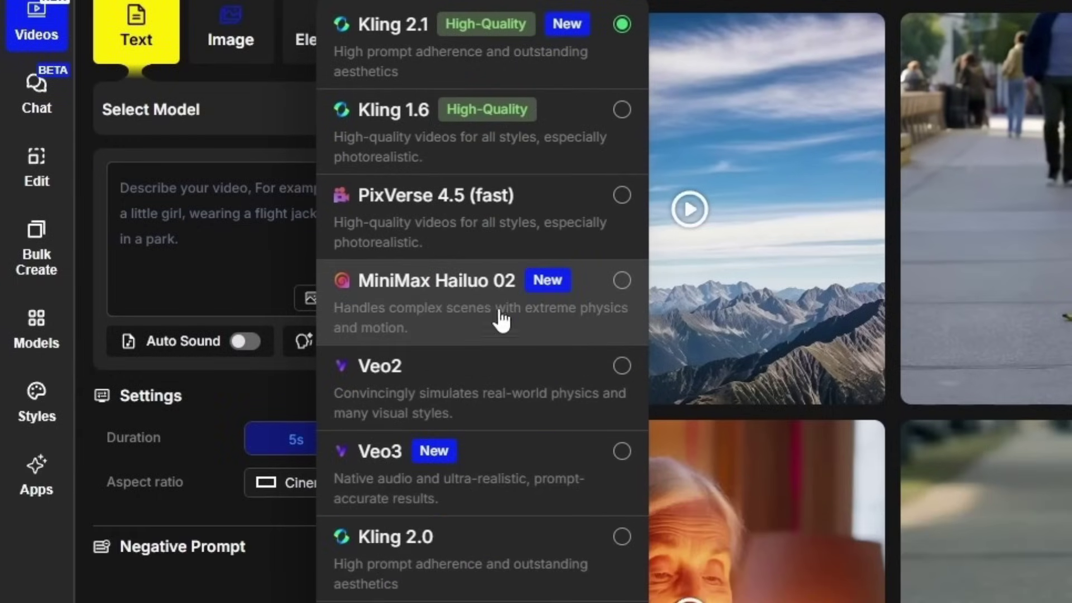
scroll(480, 324, "up", 6)
left_click(480, 324)
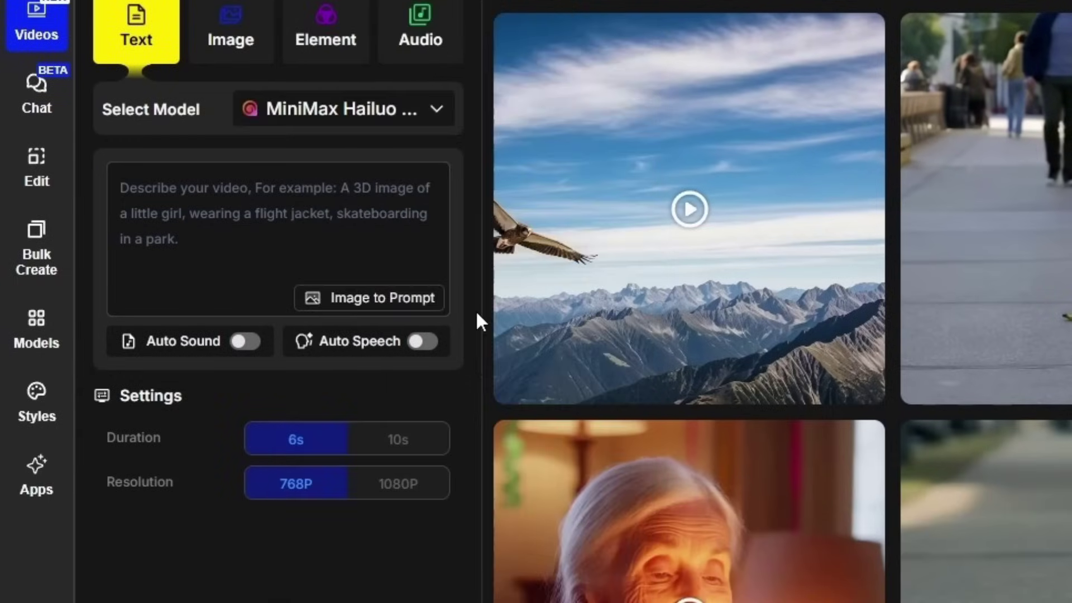
Set the prompt to "Low angle shot slowly zooms in on a golden retriever splashing through shallow water at the edge of a lake on a summer day.".
left_click(201, 218)
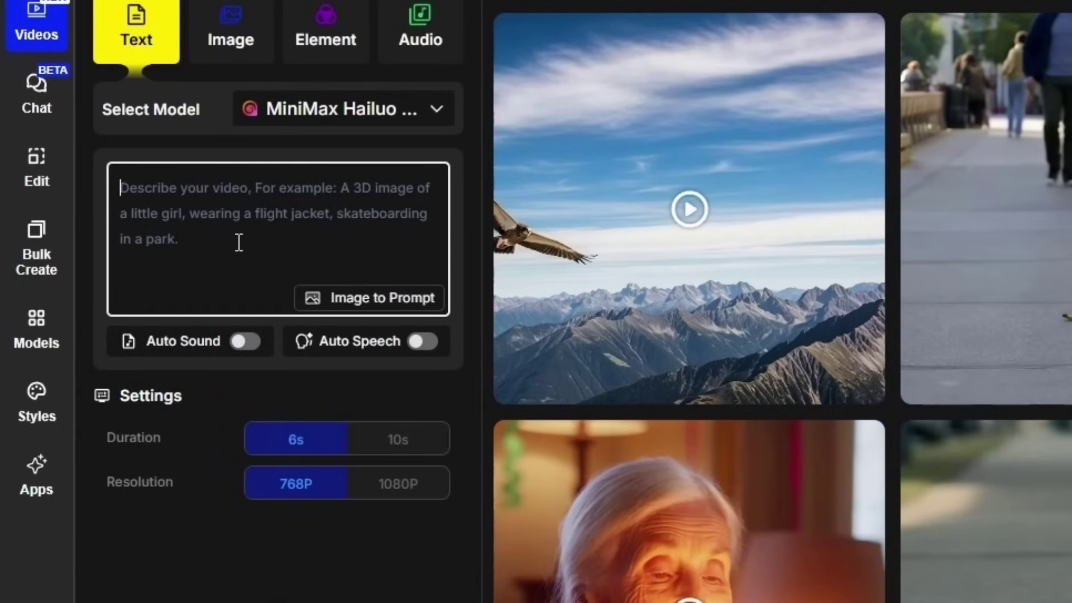
type("Low angle shot slowly zooms in on a golden retriever splashing through shallow water at the edge of a lake on a summer day.")
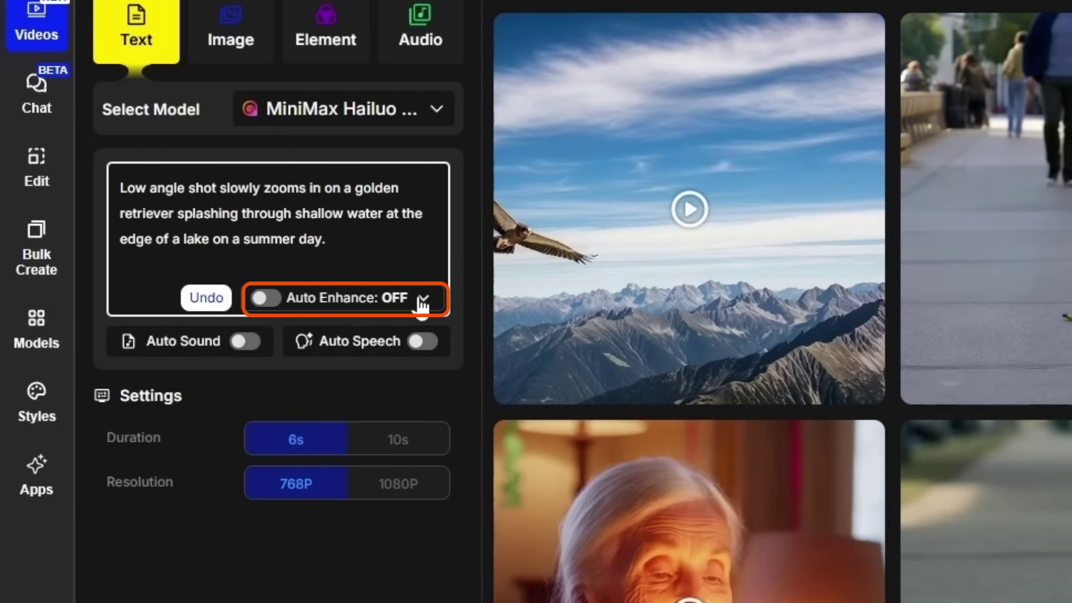
Expand the golden retriever prompt with Quick Enhance and read through the enhanced text.
left_click(262, 299)
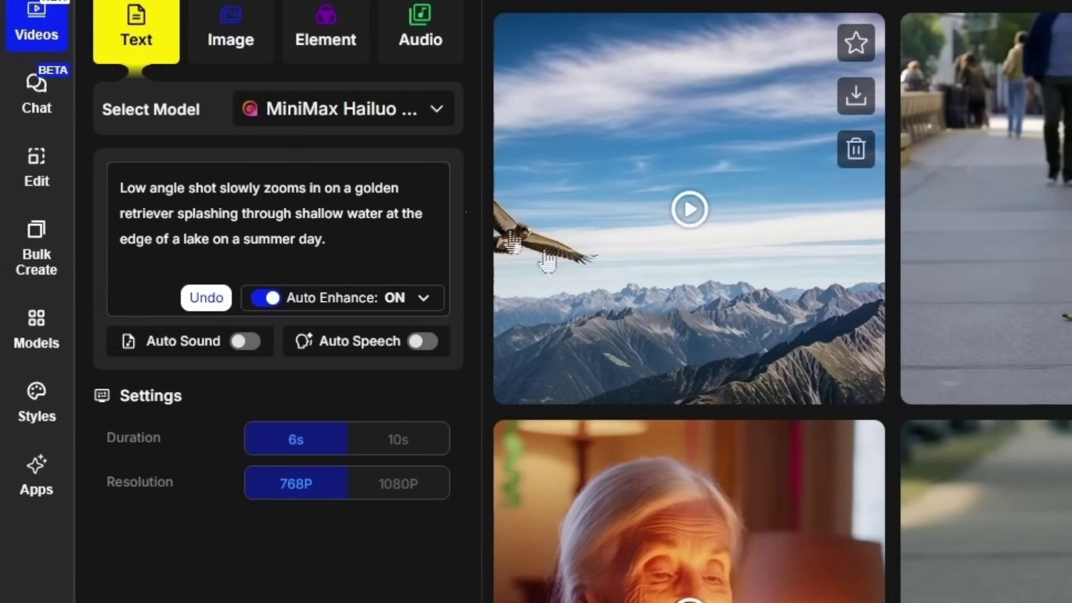
left_click(427, 304)
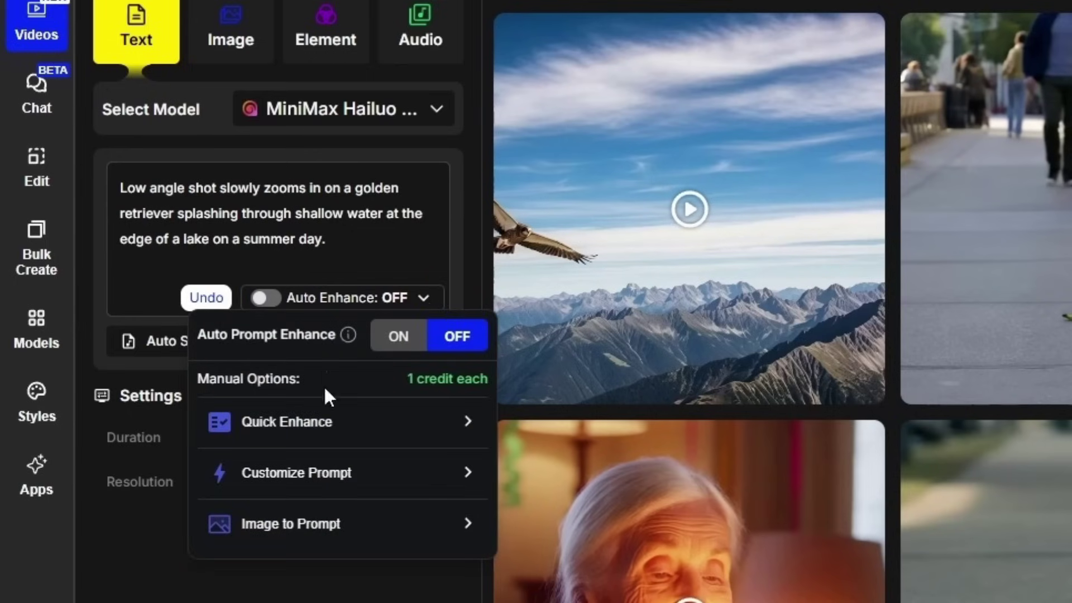
left_click(366, 427)
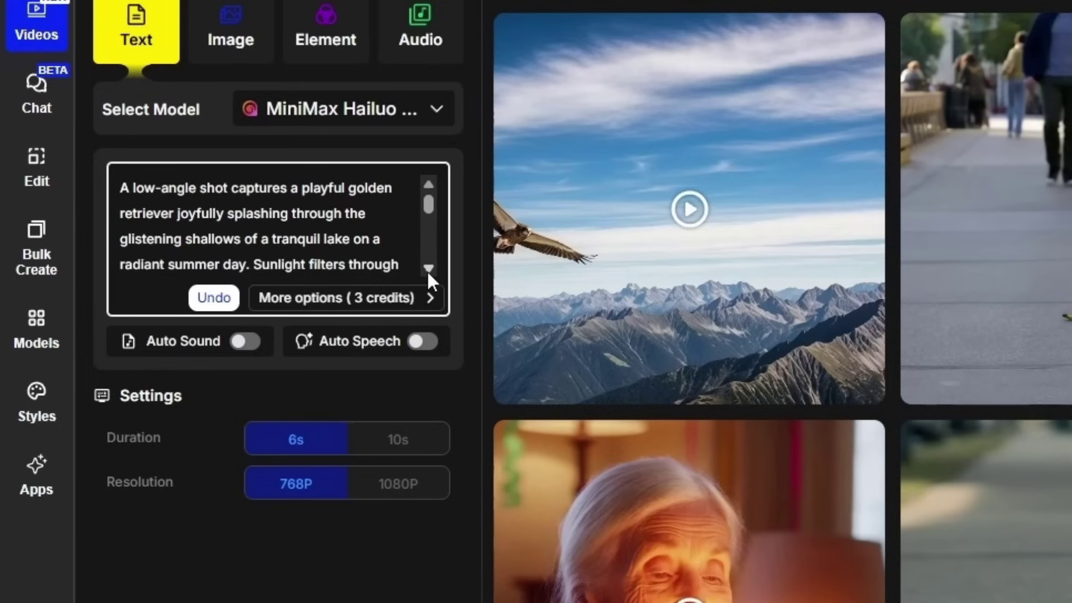
scroll(428, 270, "down", 4)
scroll(428, 270, "down", 5)
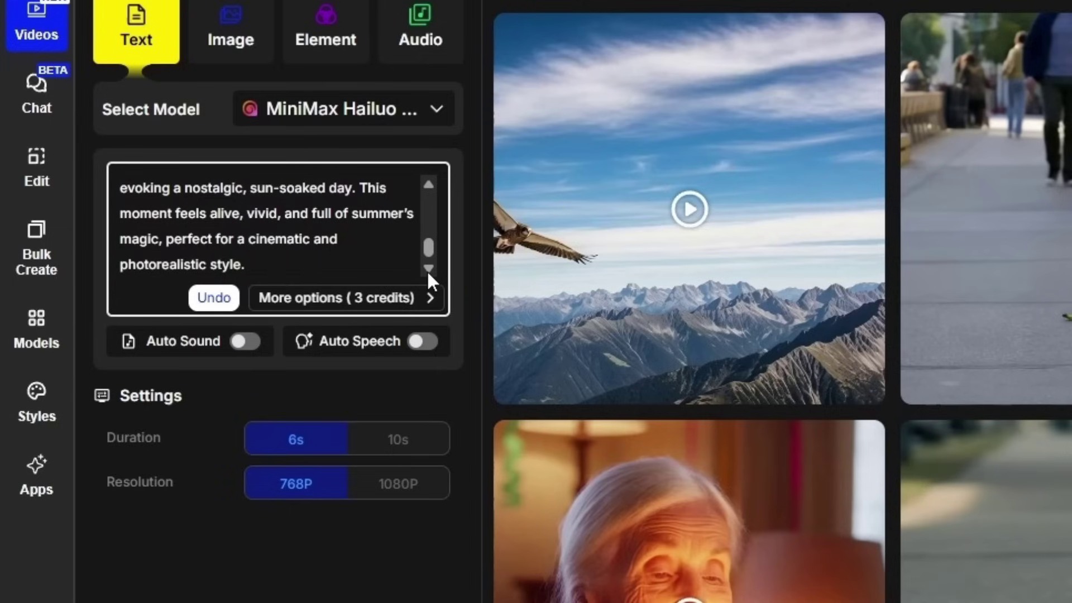
Generate the video from "Low angle shot slowly zooms in on a golden retriever splashing through shallow water at the edge of a lake on a summer day.".
key("ctrl+a")
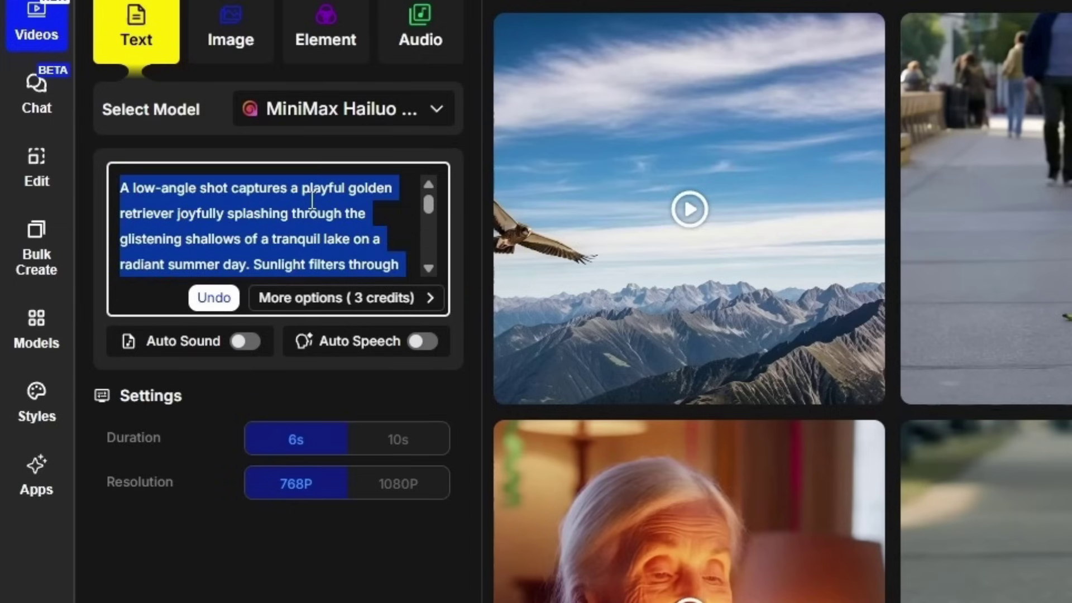
key("BackSpace")
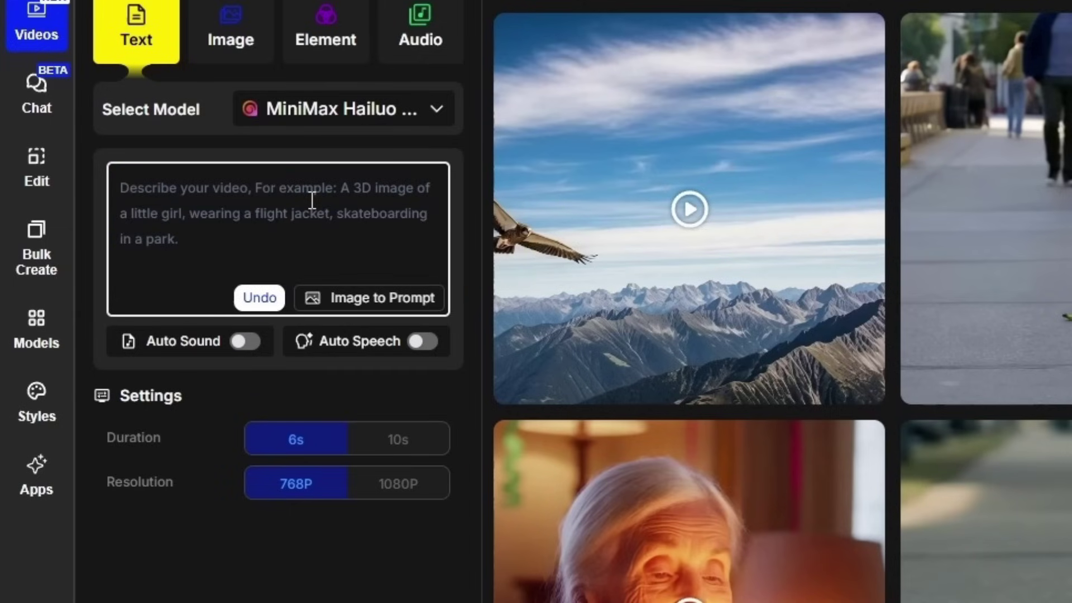
type("Low angle shot slowly zooms in on a golden retriever splashing through shallow water at the edge of a lake on a summer day.")
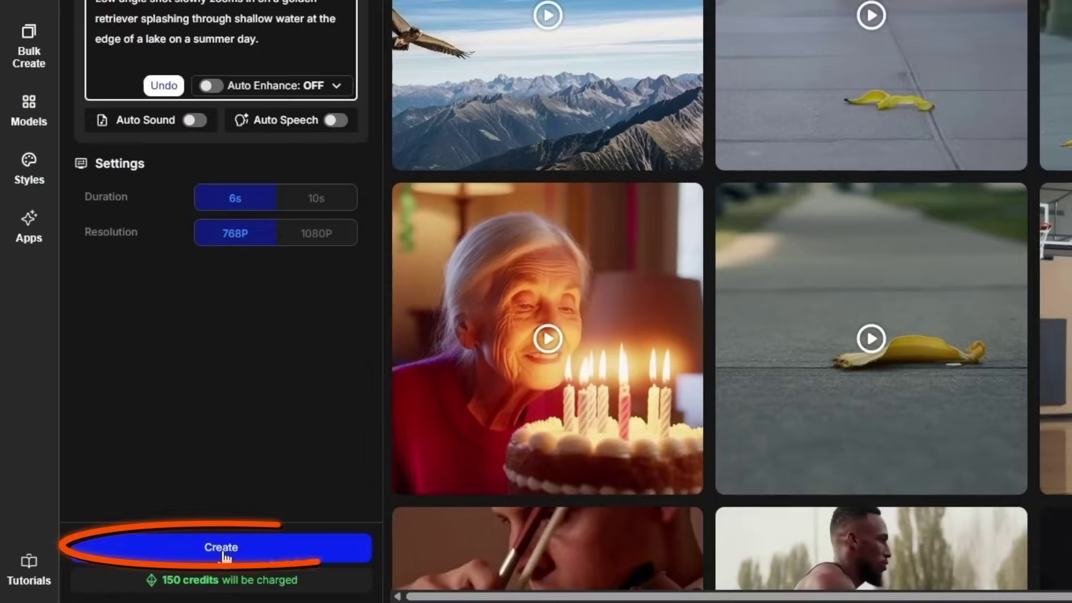
left_click(222, 548)
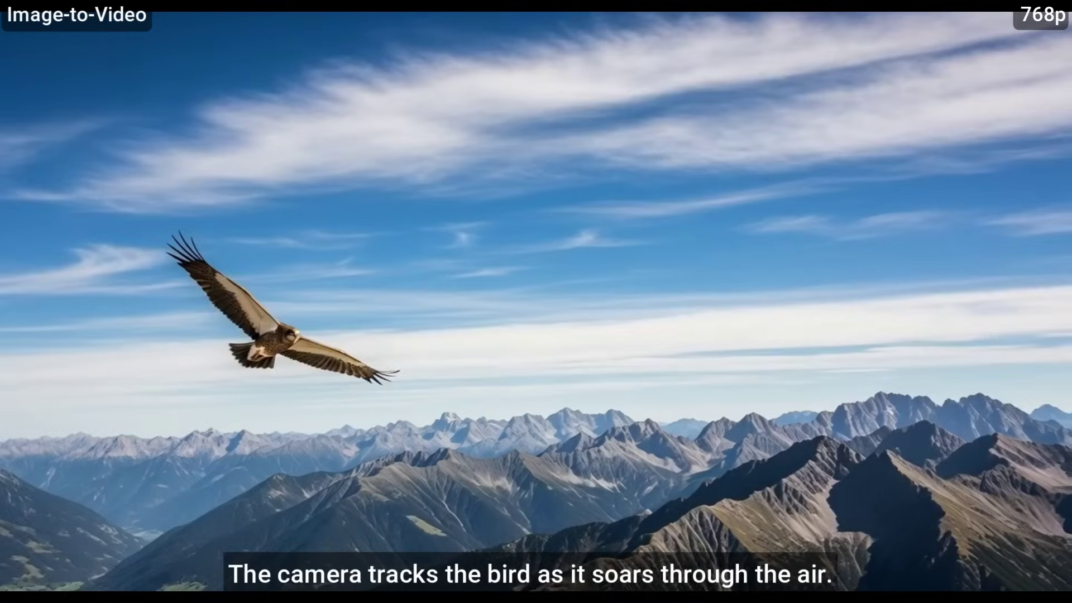